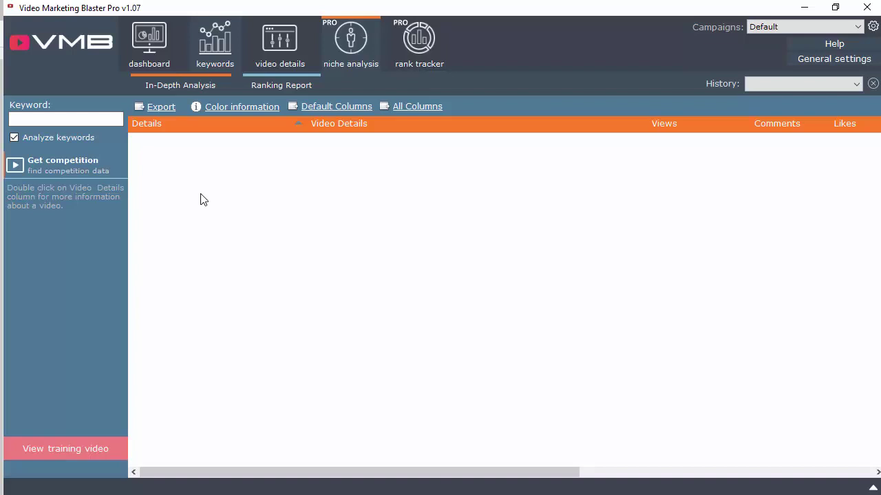
# - Paste 'samsung galaxy s8 plus silicone cover' into the keyword box and check the text
pyautogui.click(57, 120)
pyautogui.write('samsung galaxy s8 plus silicone cover')
pyautogui.moveTo(67, 122); pyautogui.dragTo(22, 141)
pyautogui.click(36, 118)
pyautogui.moveTo(57, 118); pyautogui.dragTo(93, 117)
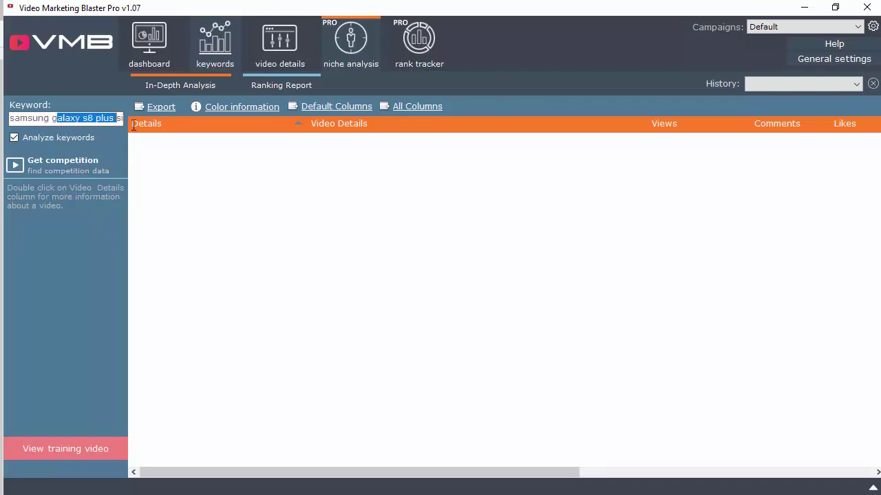
pyautogui.click(85, 117)
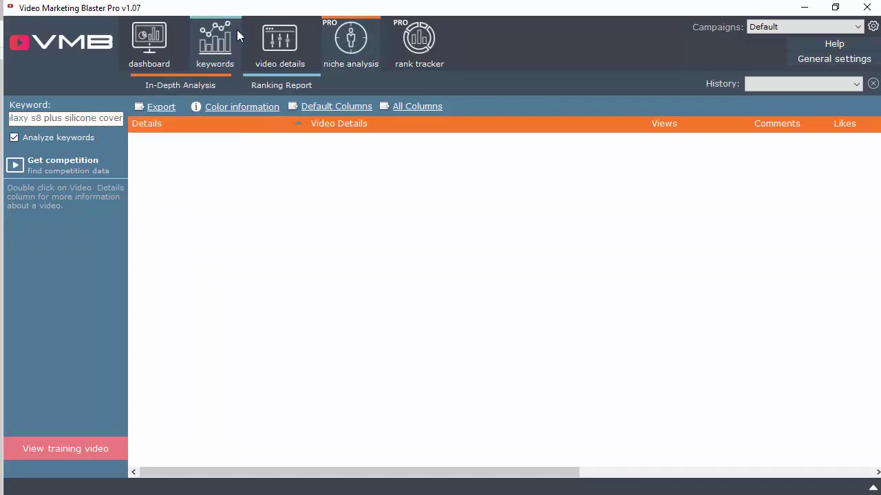
# - Turn off Analyze keywords and gather competitor videos for the keyword
pyautogui.click(81, 139)
pyautogui.moveTo(29, 118); pyautogui.dragTo(136, 118)
pyautogui.click(115, 119)
pyautogui.click(70, 168)
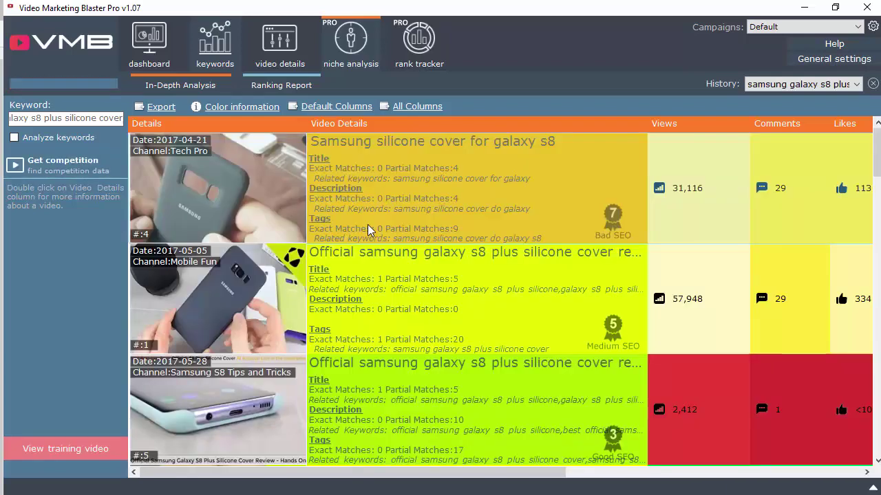
# - Show the keyword's Ranking Report, which rates first-page ranking as very easy
pyautogui.click(271, 87)
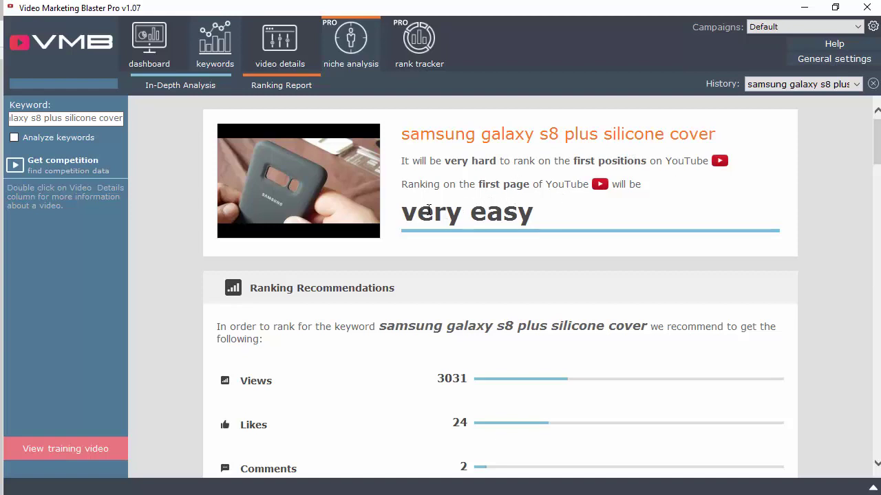
pyautogui.moveTo(412, 210); pyautogui.dragTo(550, 213)
pyautogui.click(543, 218)
pyautogui.moveTo(377, 326); pyautogui.dragTo(546, 331)
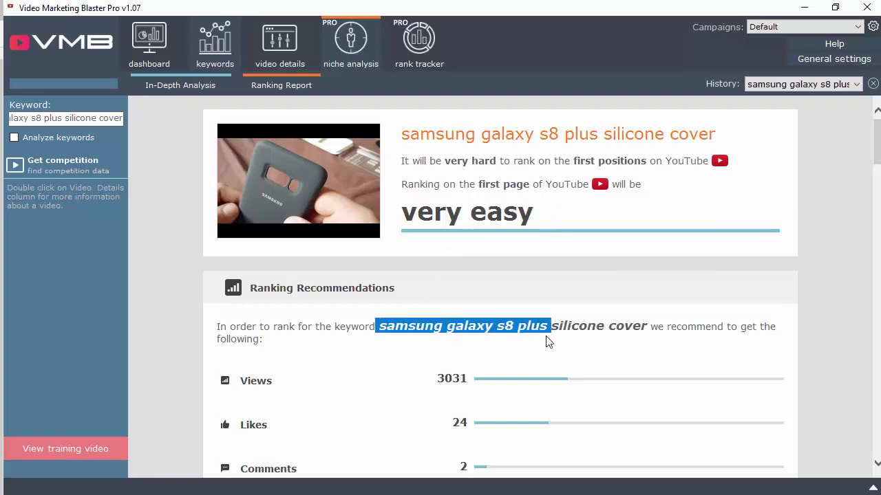
pyautogui.click(546, 336)
pyautogui.scroll(-2, 520, 328)
pyautogui.scroll(-2, 465, 278)
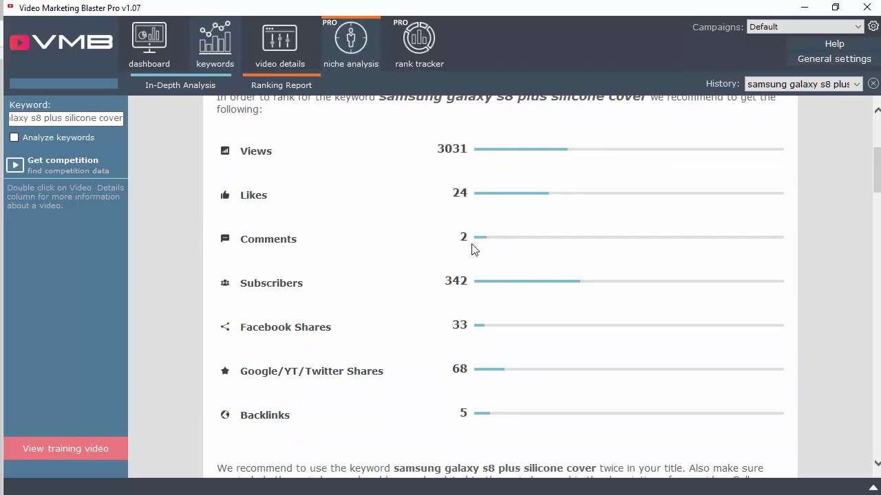
pyautogui.moveTo(467, 280); pyautogui.dragTo(448, 276)
pyautogui.click(447, 282)
pyautogui.moveTo(474, 417); pyautogui.dragTo(239, 289)
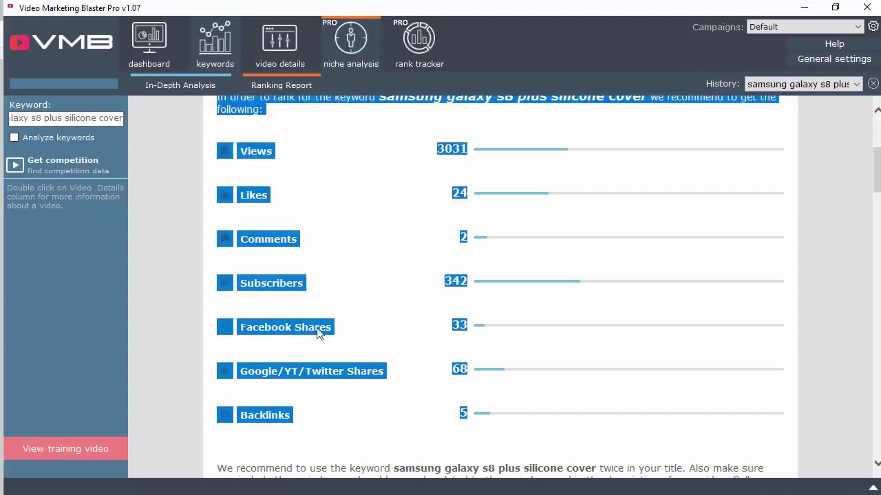
pyautogui.click(239, 289)
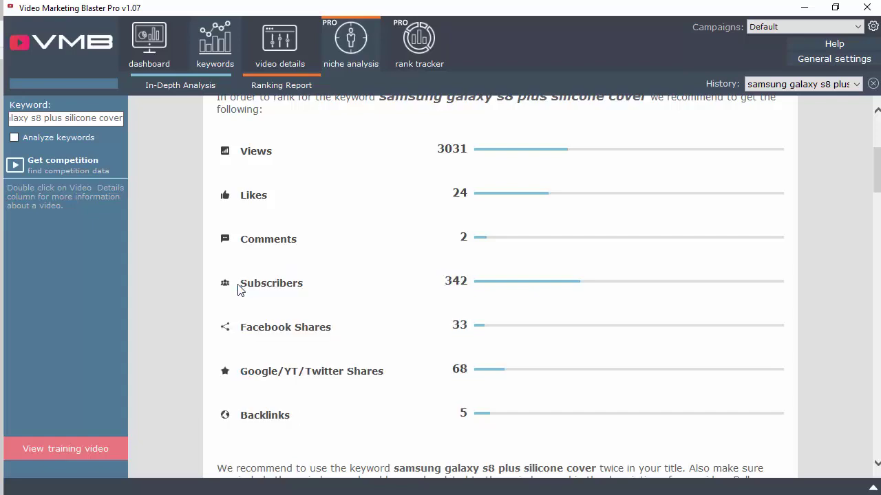
pyautogui.scroll(-3, 239, 289)
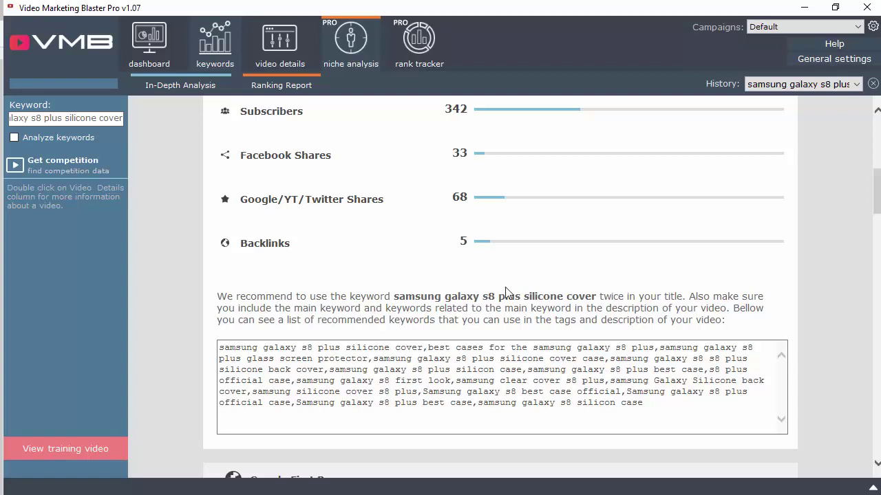
pyautogui.click(221, 346)
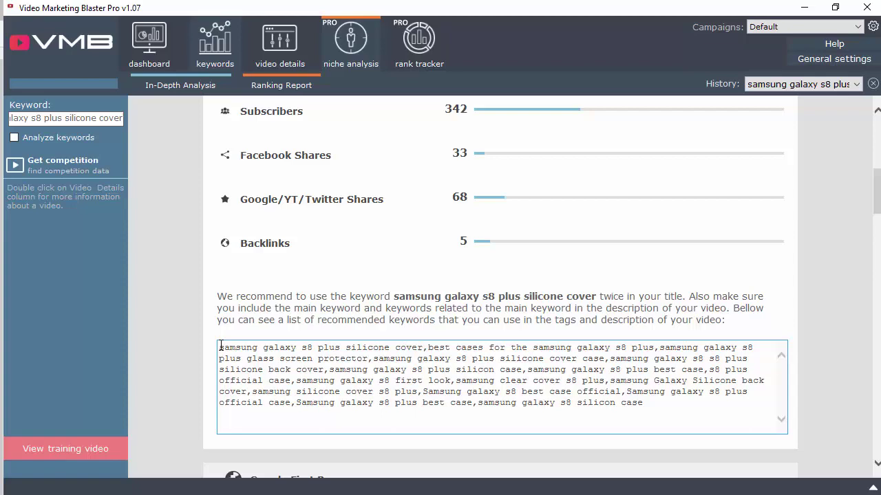
pyautogui.scroll(-4, 199, 270)
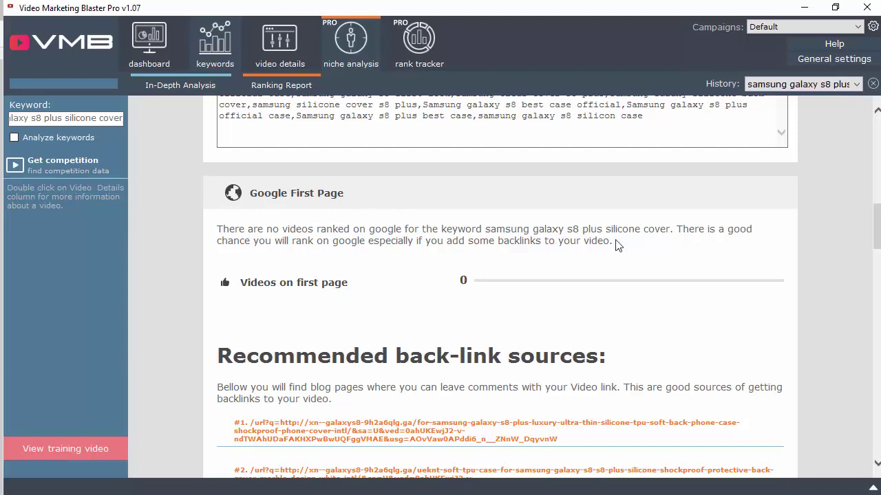
pyautogui.scroll(1, 218, 365)
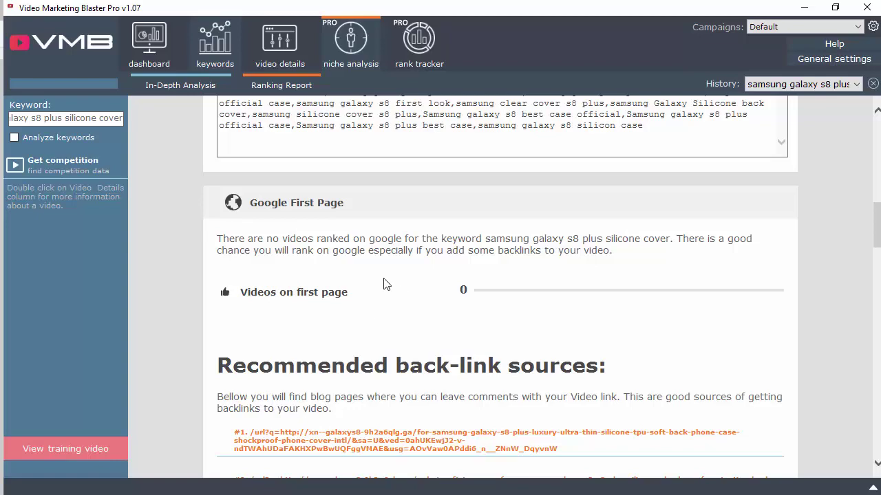
# - Return to the In-Depth Analysis table and scroll across the Views through Score columns
pyautogui.click(190, 85)
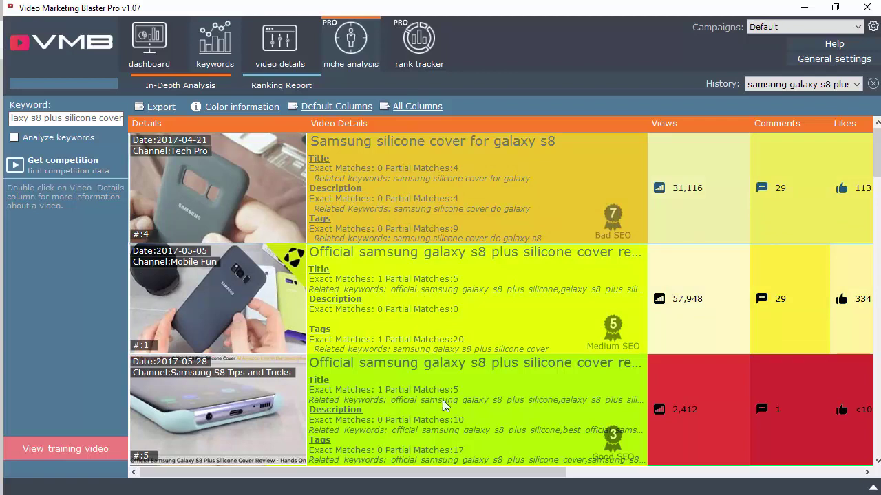
pyautogui.hscroll(1, 433, 473)
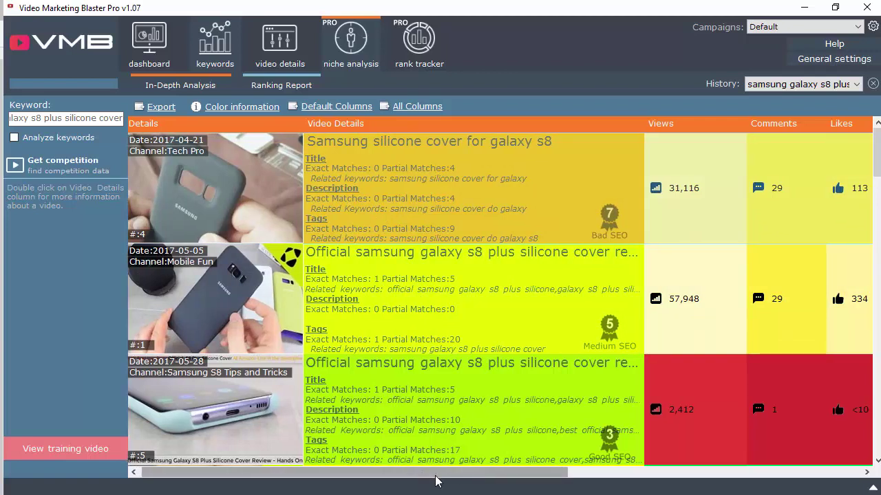
pyautogui.click(711, 474)
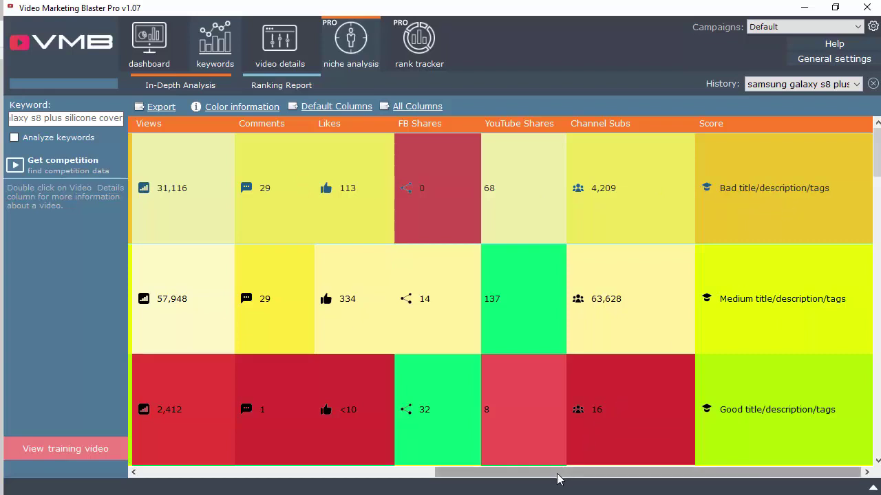
pyautogui.moveTo(488, 475); pyautogui.dragTo(158, 474)
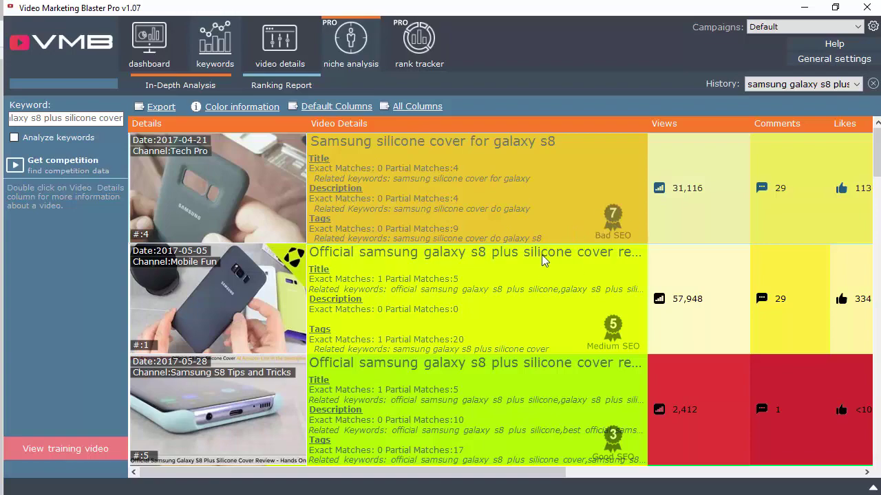
pyautogui.scroll(-5, 541, 255)
# - Sort competitors by Video Details so Very Bad SEO videos come first, then browse the rows
pyautogui.click(495, 124)
pyautogui.click(446, 125)
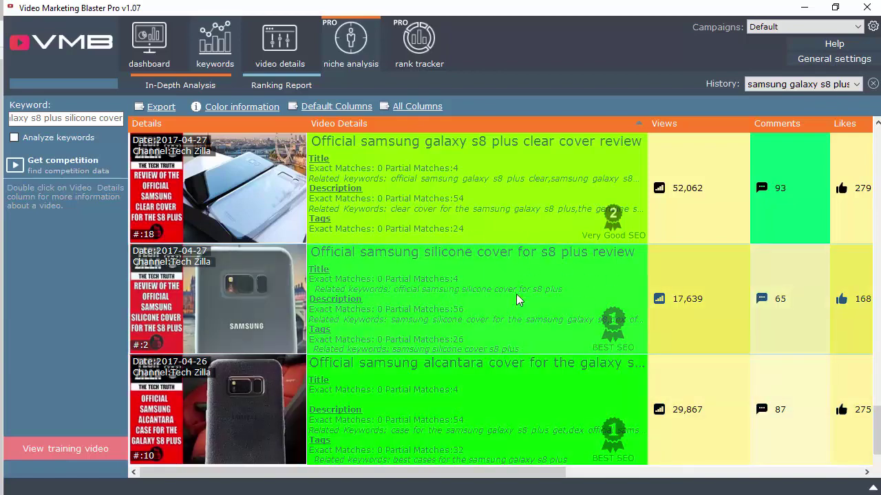
pyautogui.scroll(2, 523, 303)
pyautogui.scroll(-2, 461, 323)
pyautogui.scroll(10, 429, 319)
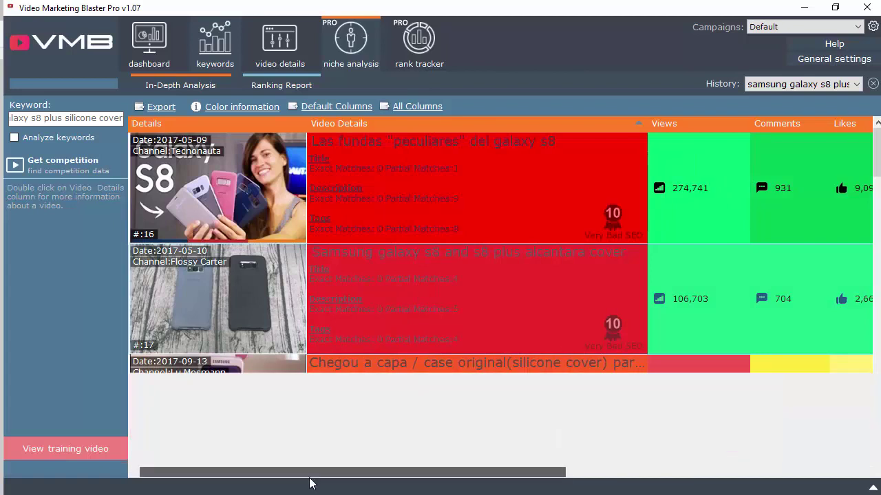
# - Glance at the Export options, then switch to the rank tracker list of tracked Galaxy S8 videos
pyautogui.click(152, 108)
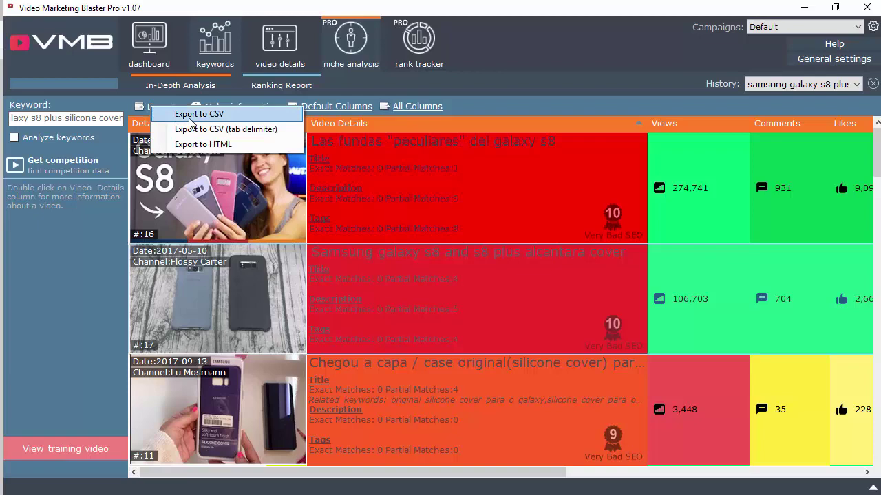
pyautogui.click(390, 197)
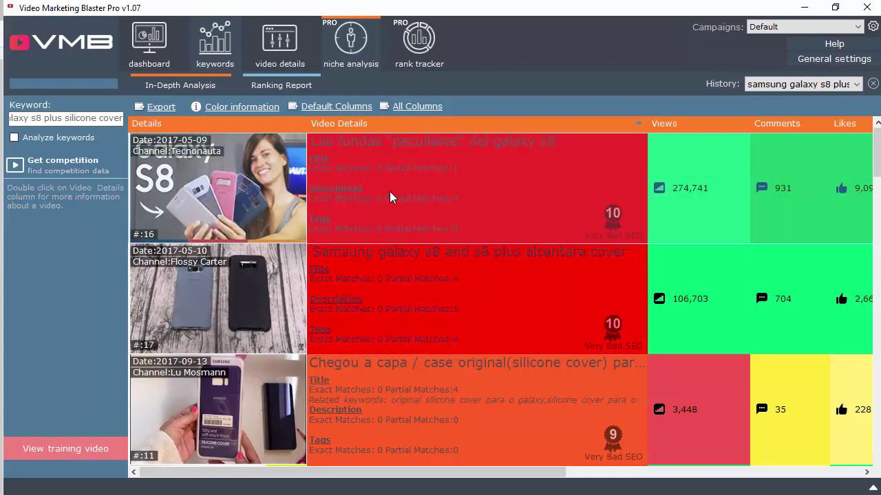
pyautogui.click(410, 40)
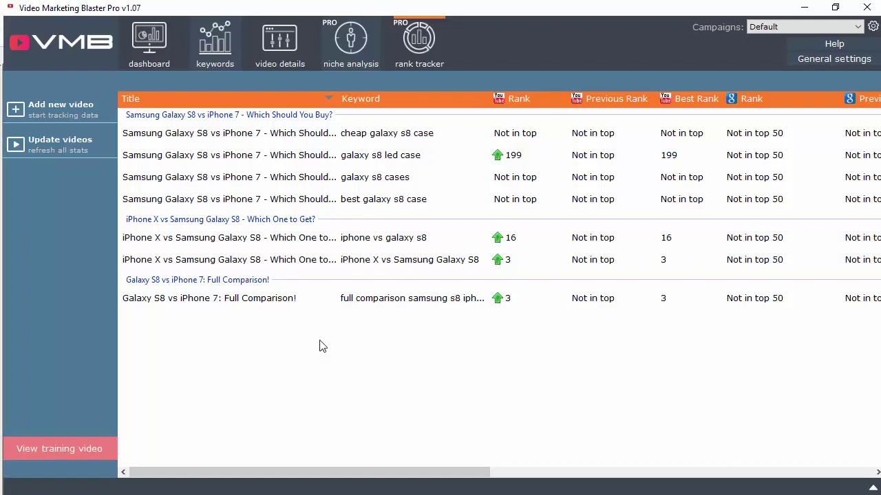
# - Widen the Title column and review tracked keyword rows, with ranks 199, 16 and 3
pyautogui.click(250, 138)
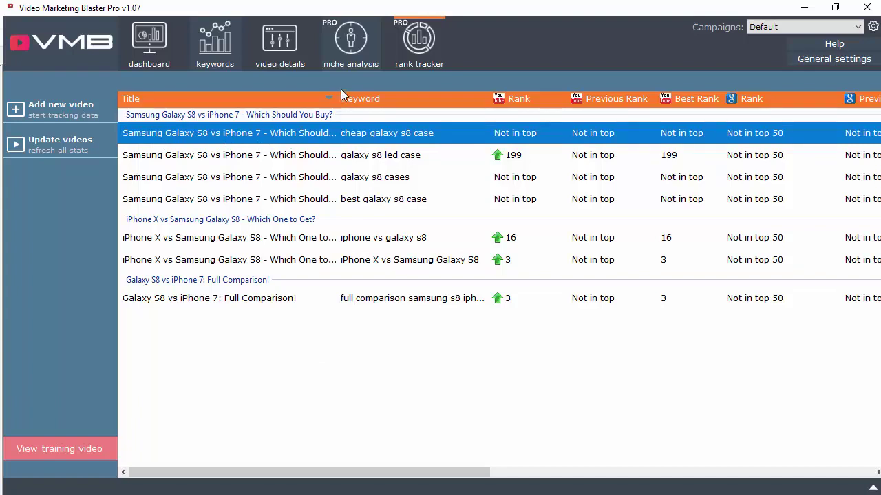
pyautogui.moveTo(339, 95); pyautogui.dragTo(378, 97)
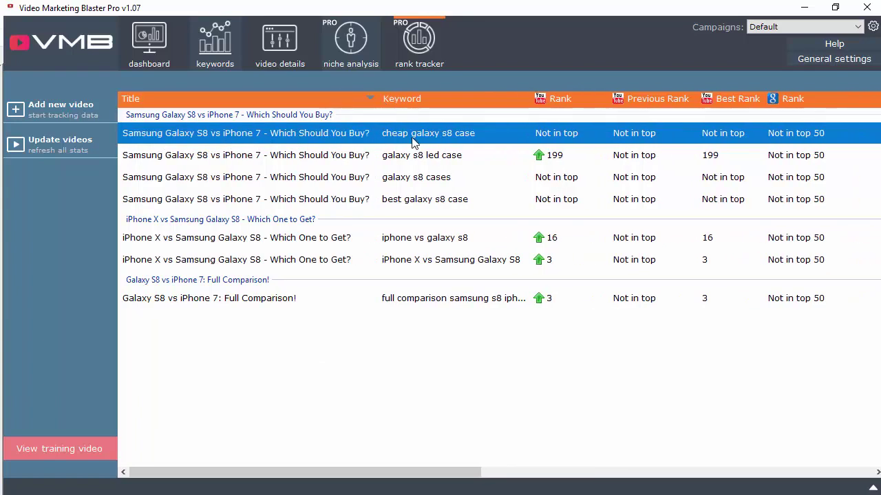
pyautogui.click(429, 157)
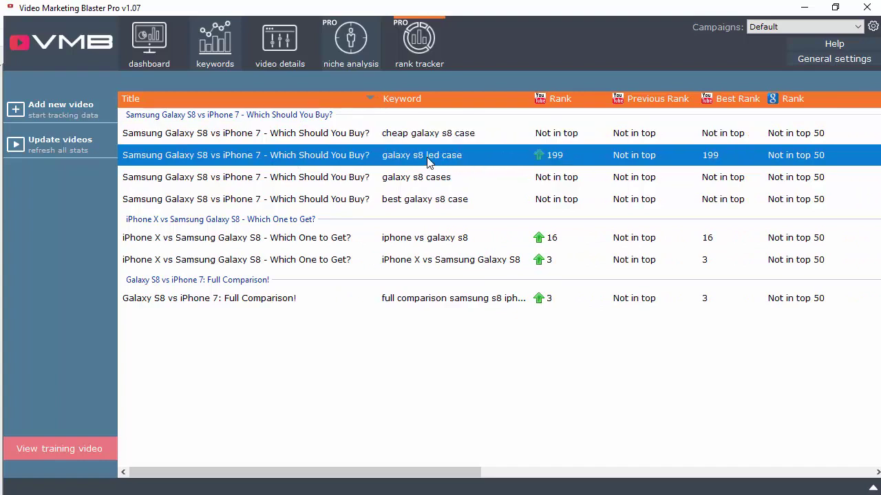
pyautogui.click(460, 179)
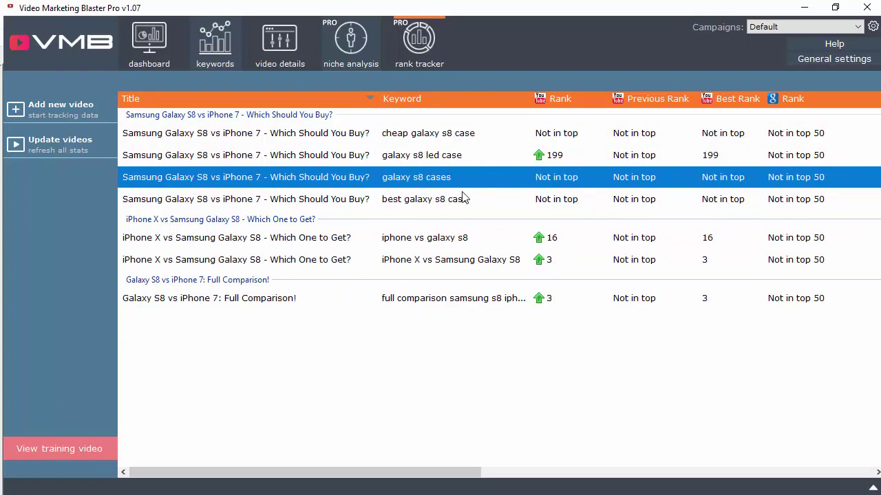
pyautogui.click(476, 201)
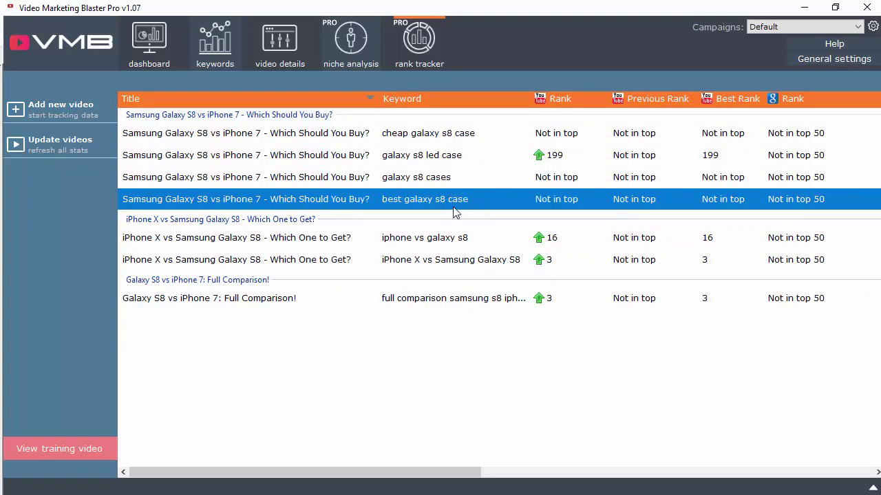
pyautogui.click(478, 165)
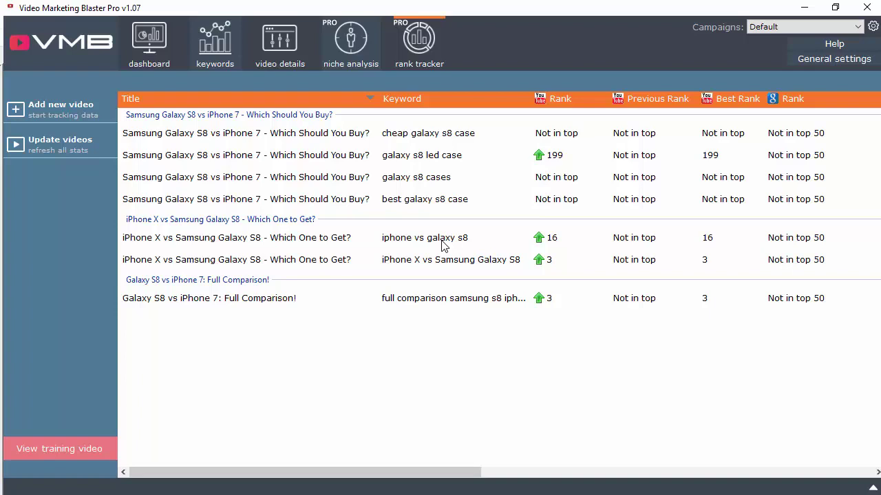
pyautogui.click(559, 240)
pyautogui.click(557, 259)
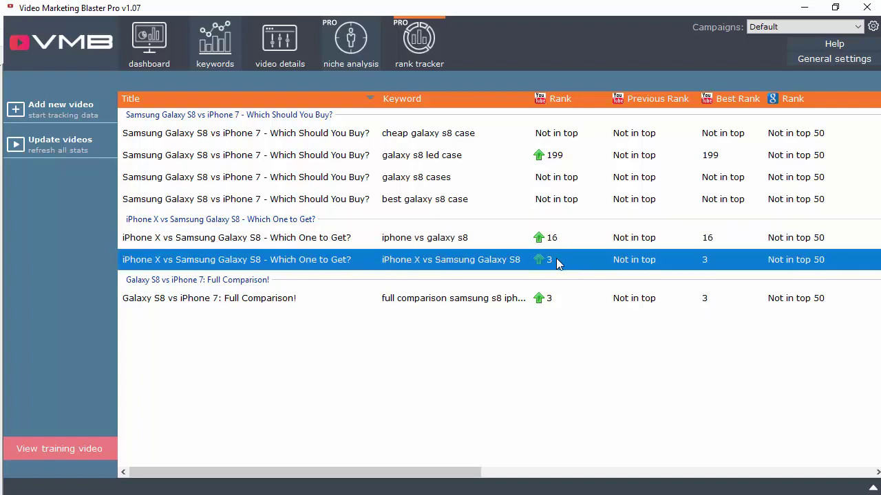
pyautogui.click(419, 239)
pyautogui.click(411, 259)
pyautogui.click(324, 346)
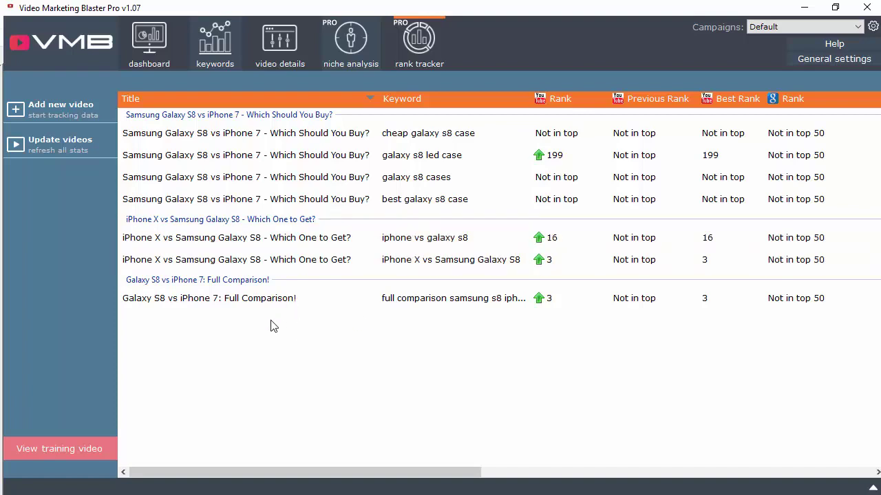
# - Add the pasted YouTube link with keywords 'galaxy s8 case' and 'galaxy s8 plus case'
pyautogui.click(56, 114)
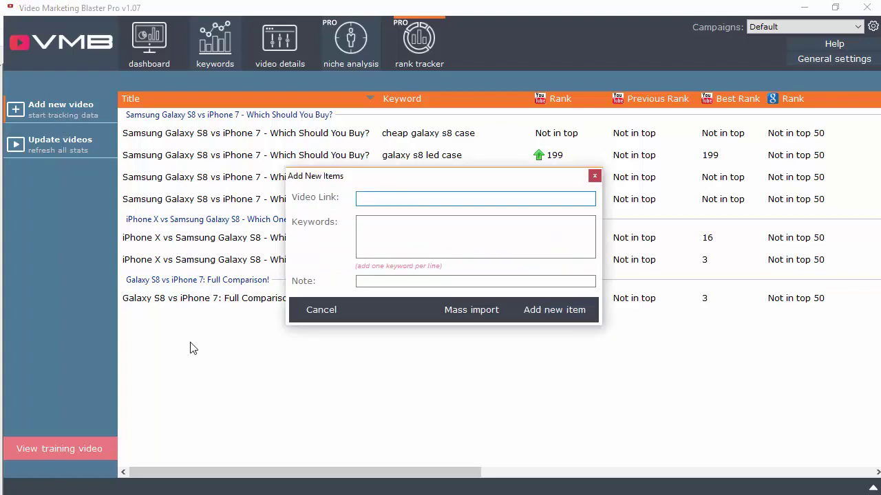
pyautogui.write('https://www.youtube.com/watch?v=08e4CVP6Q8M')
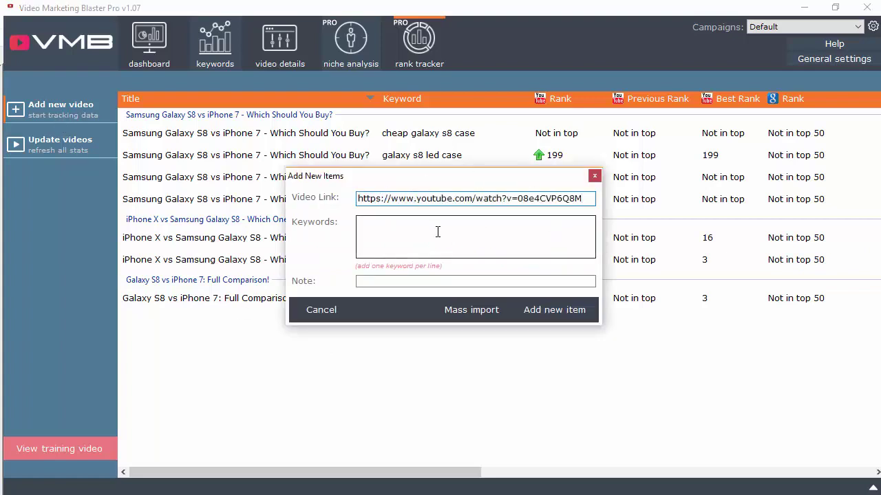
pyautogui.click(437, 232)
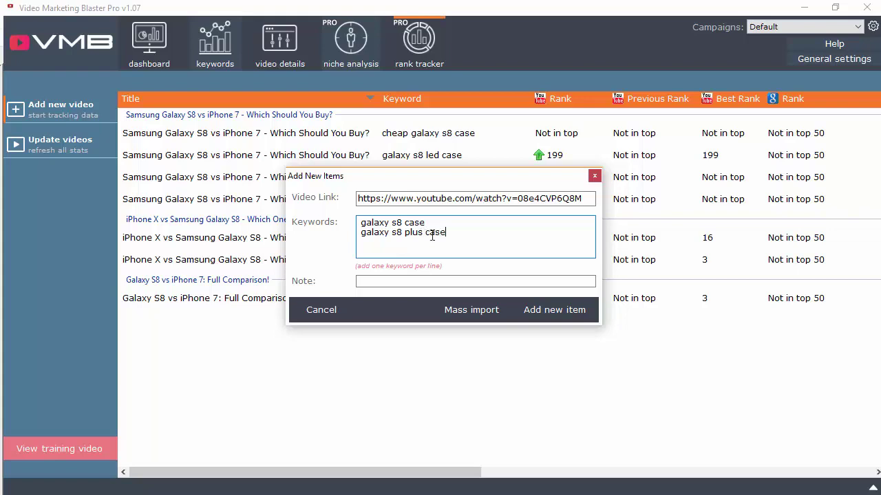
pyautogui.hotkey('ctrl', 'a')
pyautogui.click(458, 237)
pyautogui.click(582, 199)
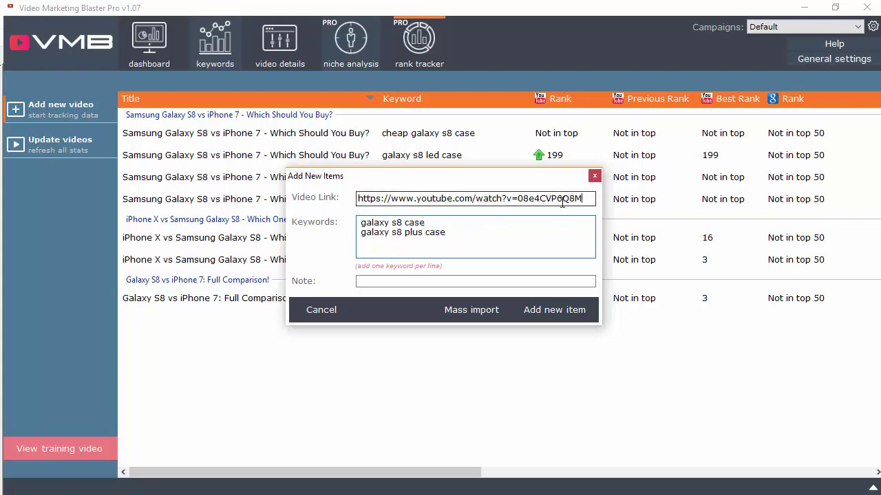
pyautogui.hotkey('ctrl', 'a')
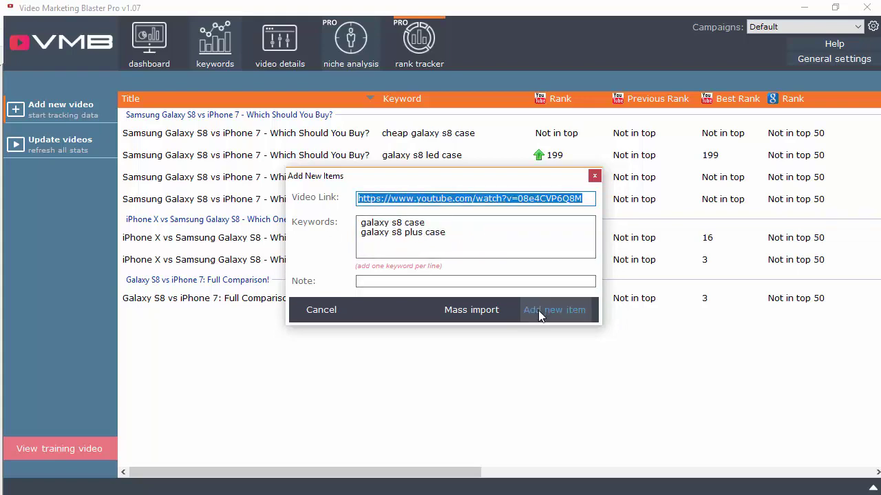
pyautogui.click(538, 311)
# - Select the two new Update Needed entries and update only those selected videos
pyautogui.click(462, 303)
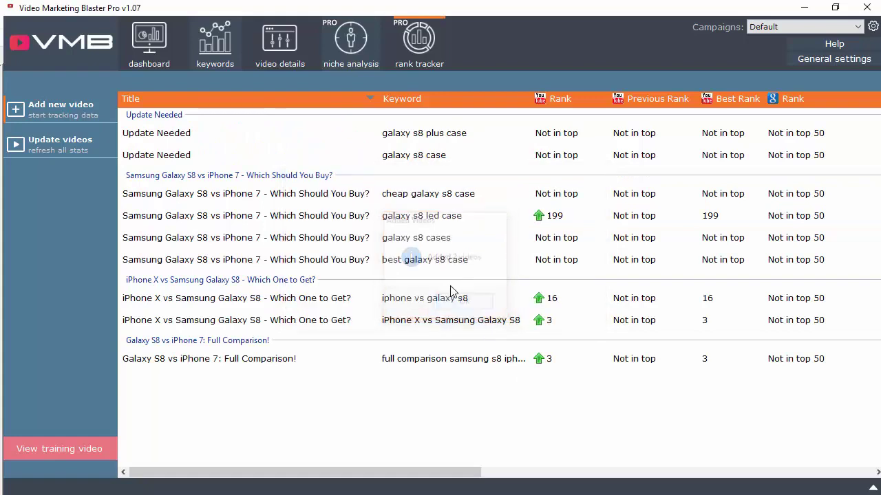
pyautogui.click(206, 157)
pyautogui.keyDown('ctrl'); pyautogui.click(182, 135); pyautogui.keyUp('ctrl')
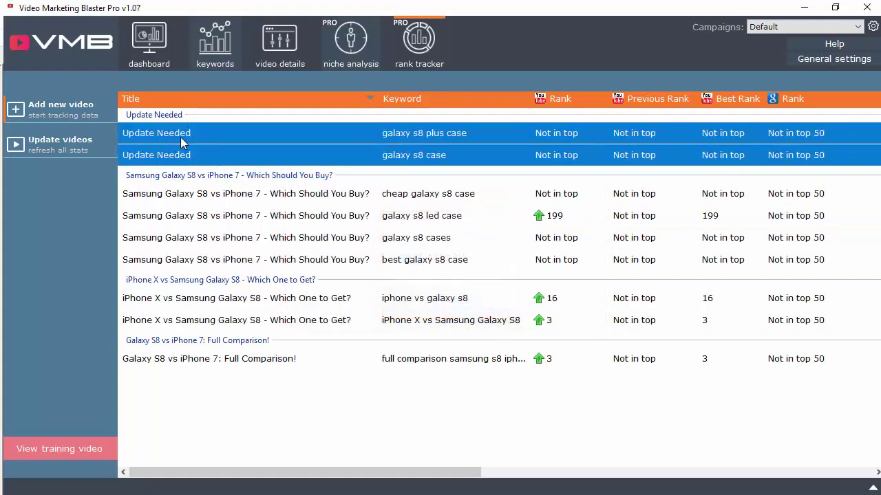
pyautogui.click(45, 146)
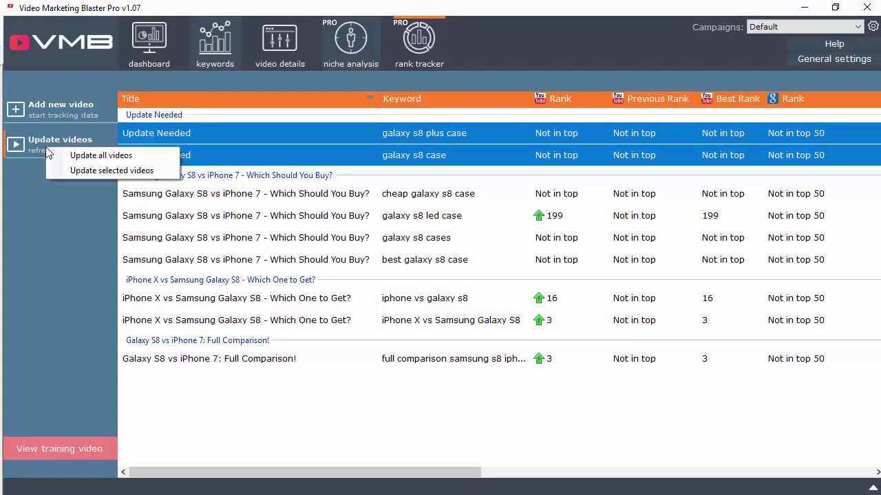
pyautogui.click(102, 173)
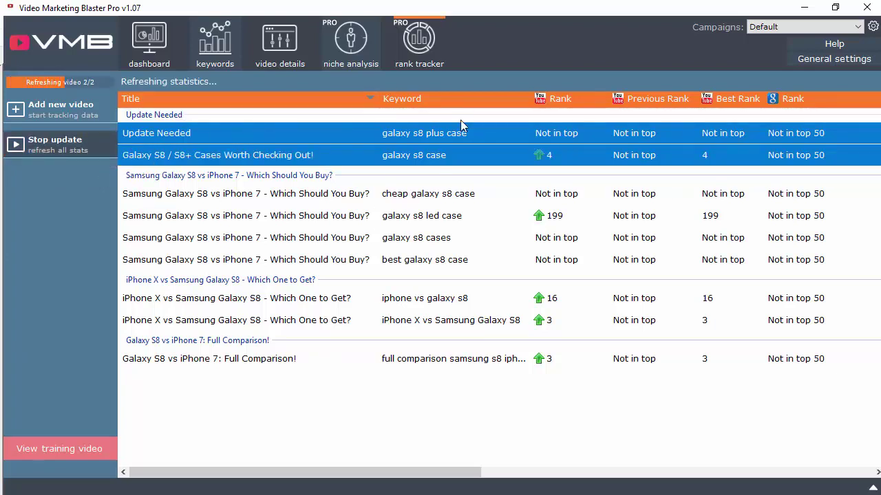
# - Review the refreshed ranks: 6 for galaxy s8 plus case, 4 for galaxy s8 case
pyautogui.click(548, 155)
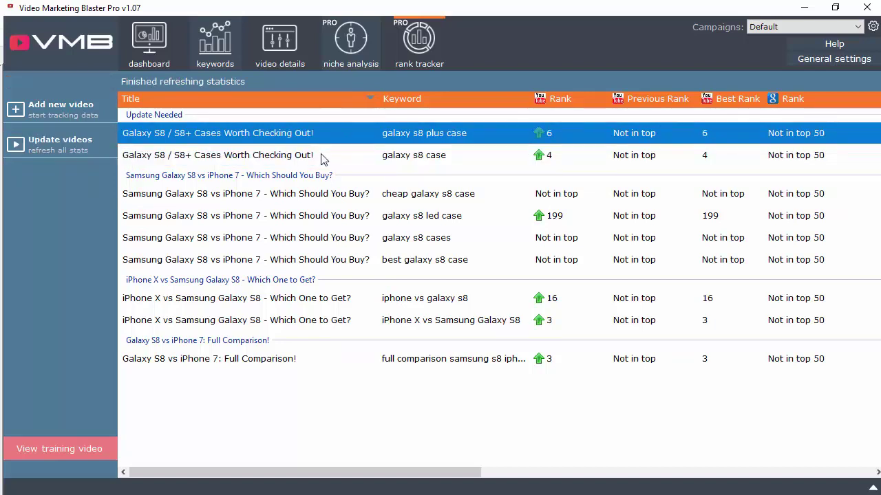
pyautogui.click(574, 138)
pyautogui.click(423, 154)
pyautogui.click(523, 138)
pyautogui.click(498, 155)
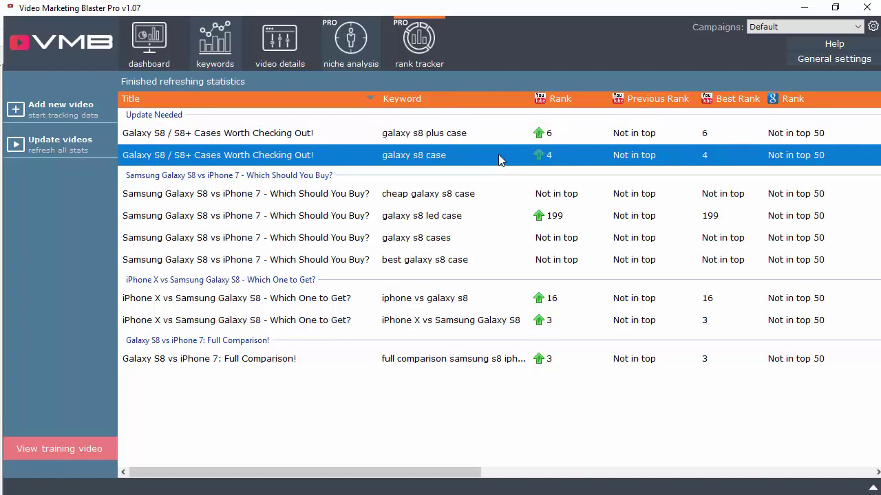
pyautogui.click(439, 143)
pyautogui.click(431, 164)
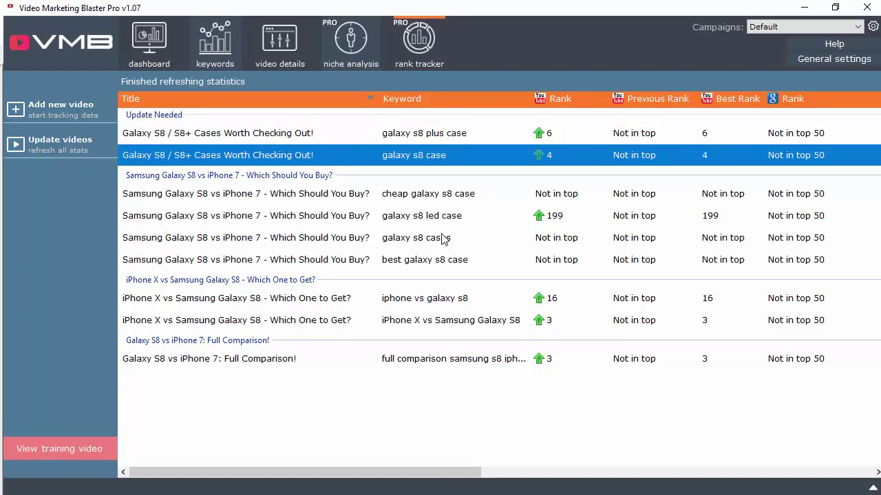
pyautogui.click(605, 473)
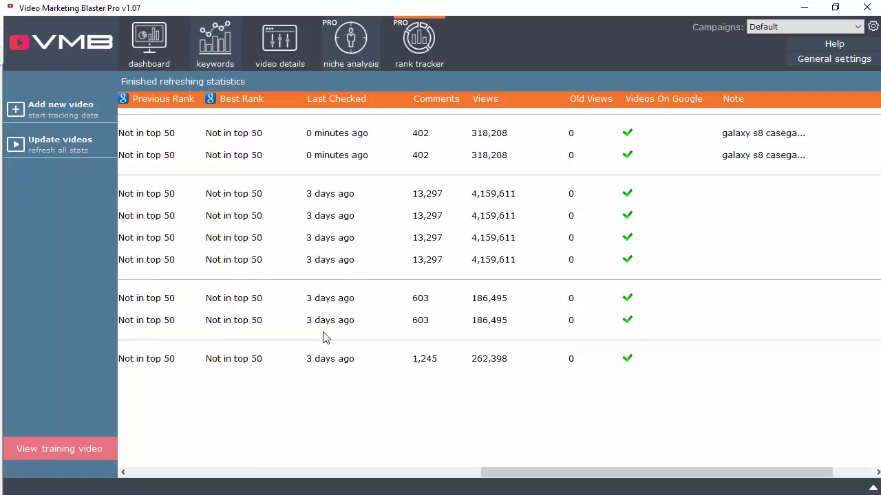
pyautogui.hscroll(-10, 357, 351)
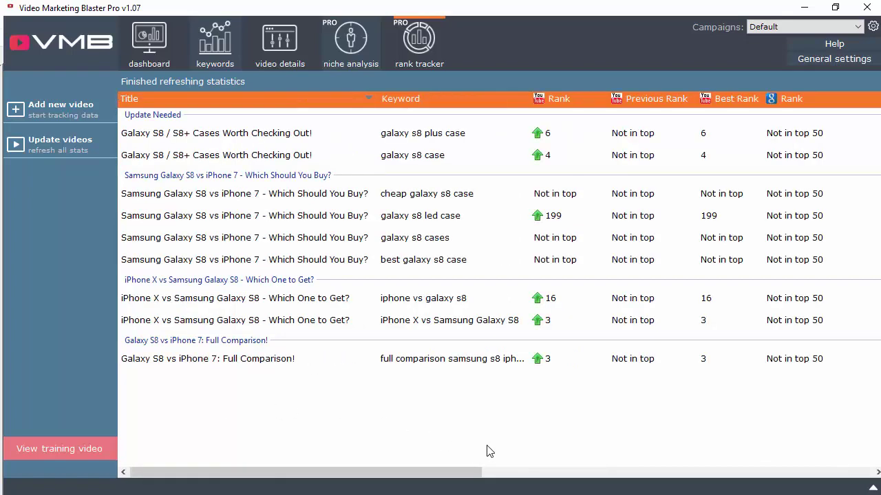
# - Start and stop a full video update, then view the Mass import format message
pyautogui.click(49, 145)
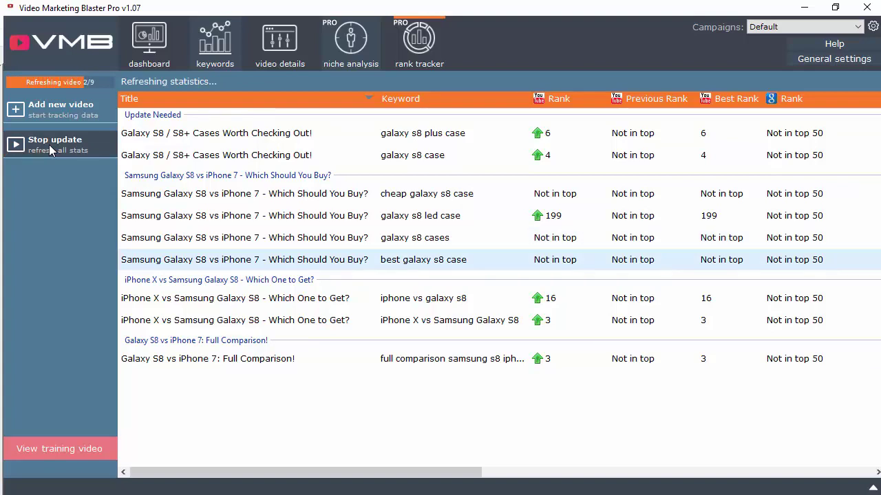
pyautogui.click(49, 145)
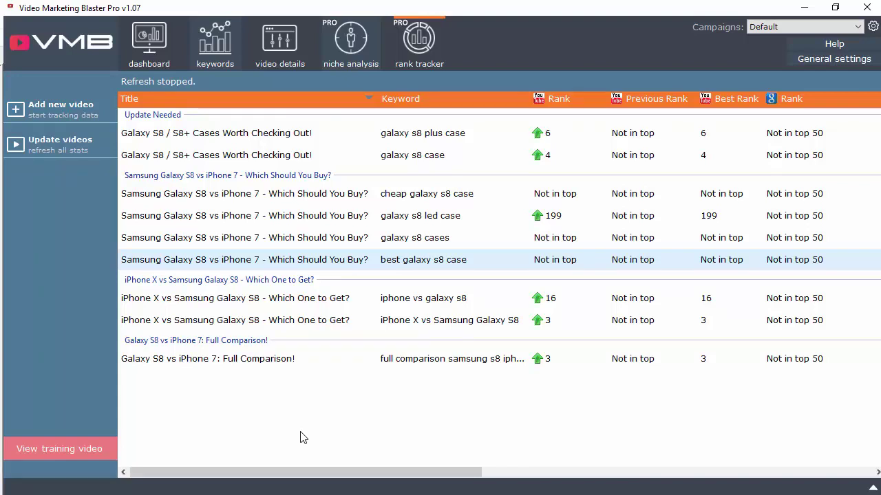
pyautogui.click(77, 105)
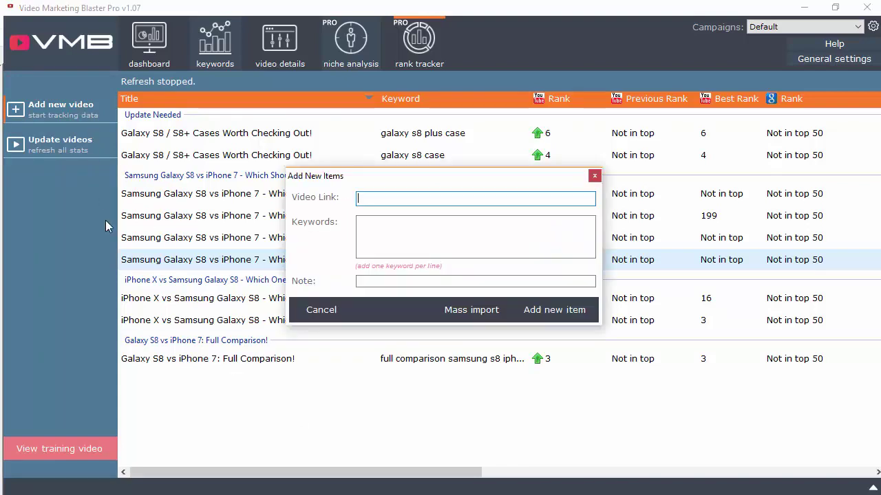
pyautogui.click(470, 310)
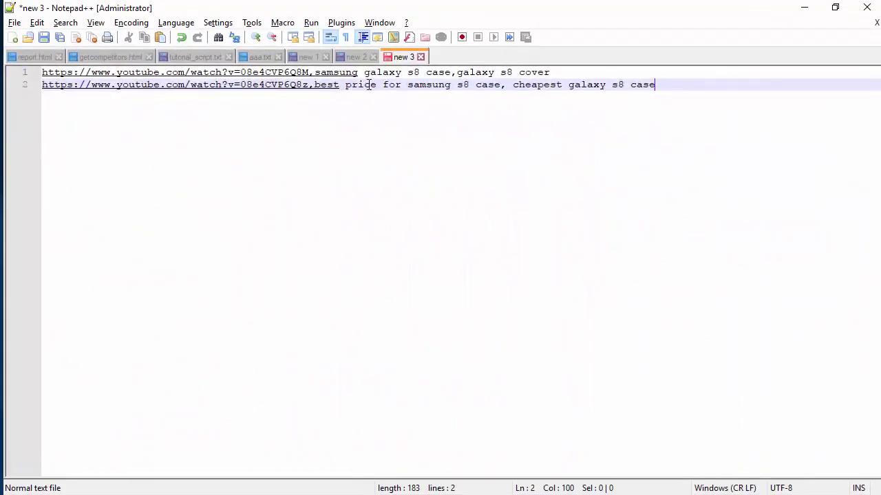
# - Review the Notepad++ 'URL,keyword1,keyword2' lines, then close Add New Items without importing
pyautogui.moveTo(310, 72); pyautogui.dragTo(42, 72)
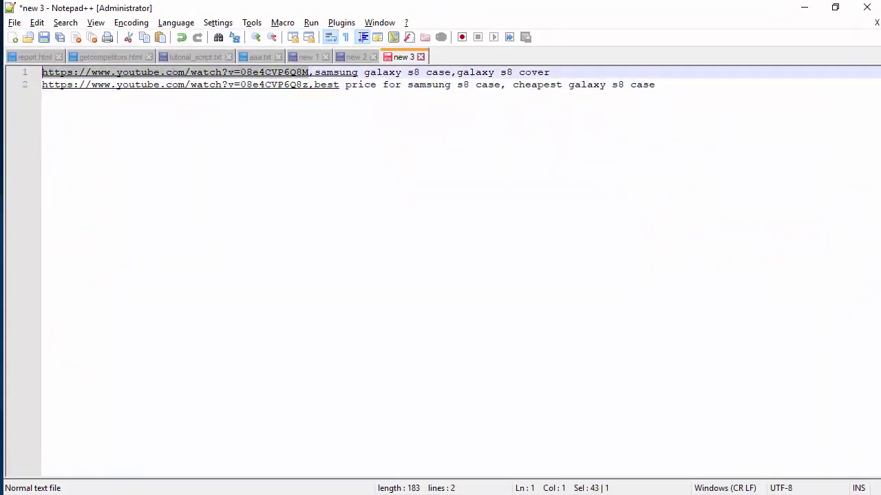
pyautogui.moveTo(314, 72)
pyautogui.mouseDown()
pyautogui.moveTo(594, 73)
pyautogui.moveTo(459, 74)
pyautogui.mouseUp()
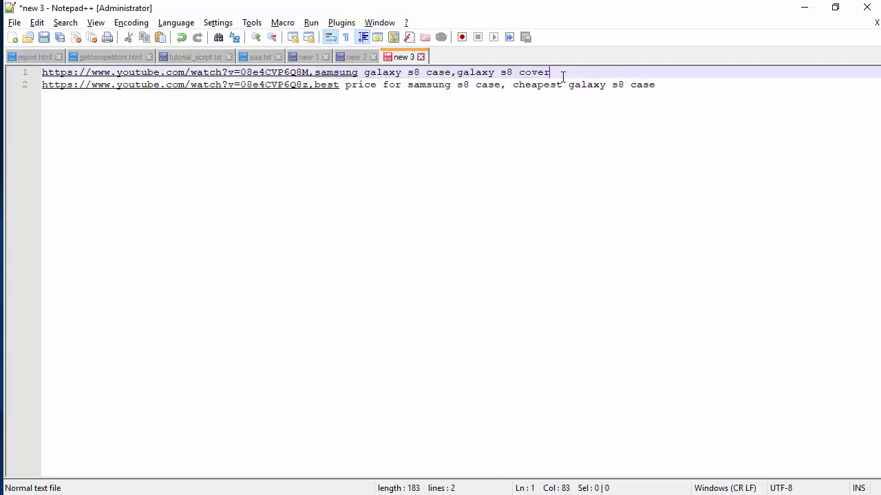
pyautogui.click(458, 83)
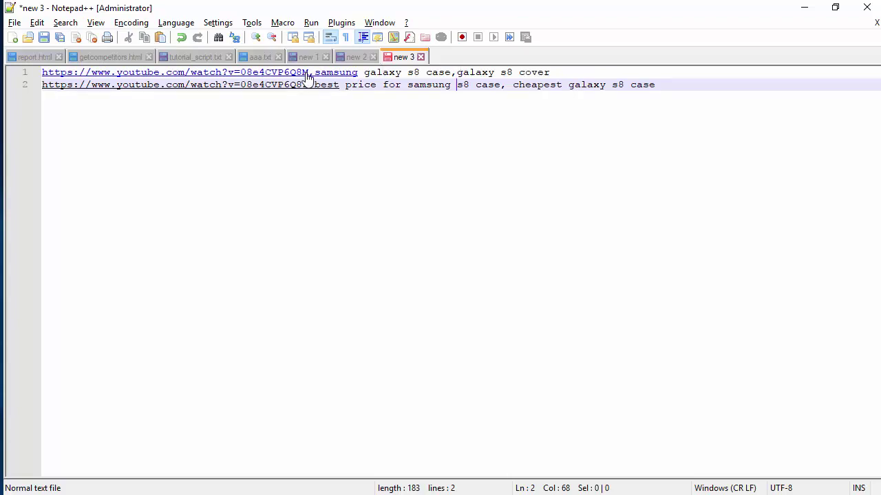
pyautogui.hotkey('alt', 'Tab')
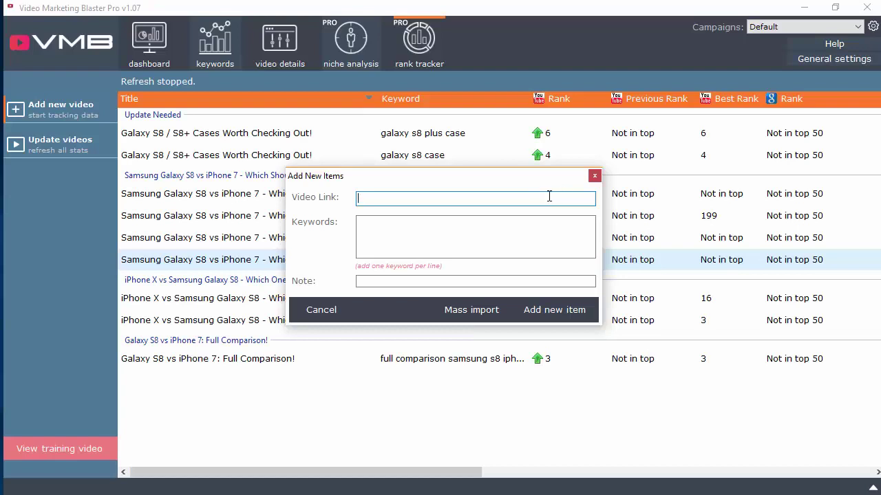
pyautogui.click(594, 176)
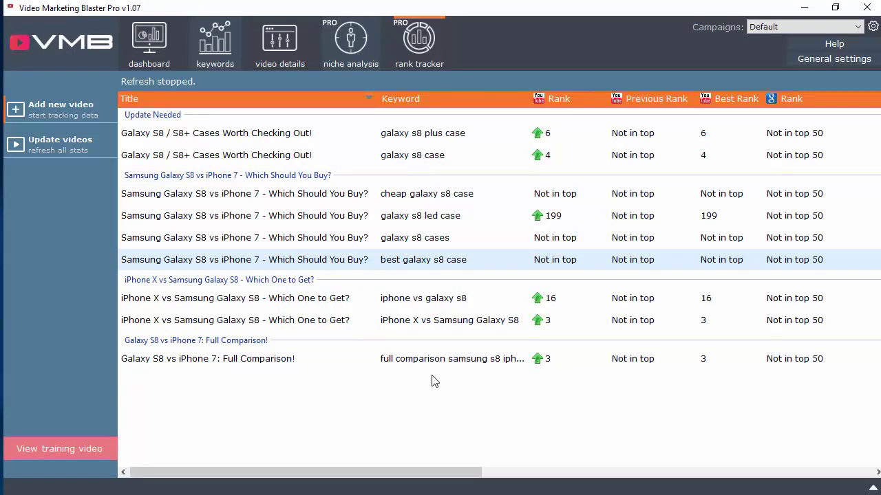